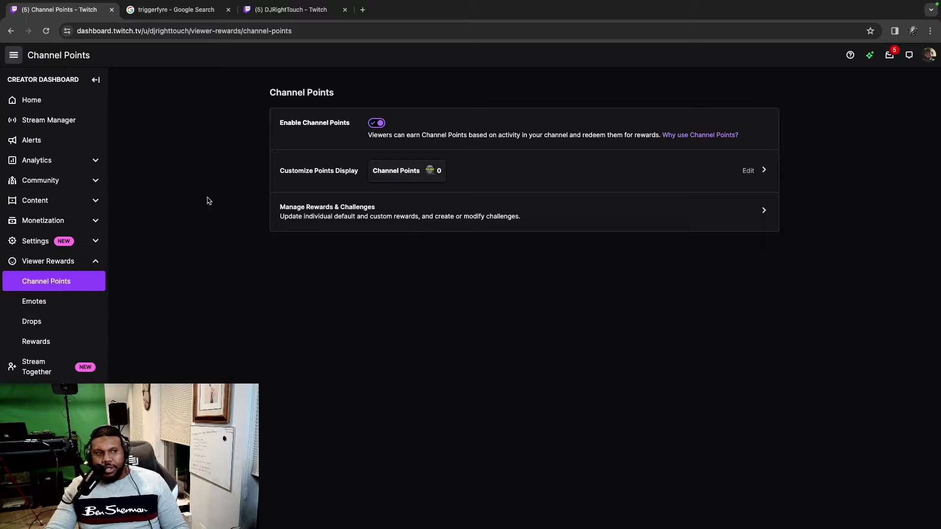
- Open the rewards and challenges management page for channel points and go through the list of custom rewards
left_click(338, 212)
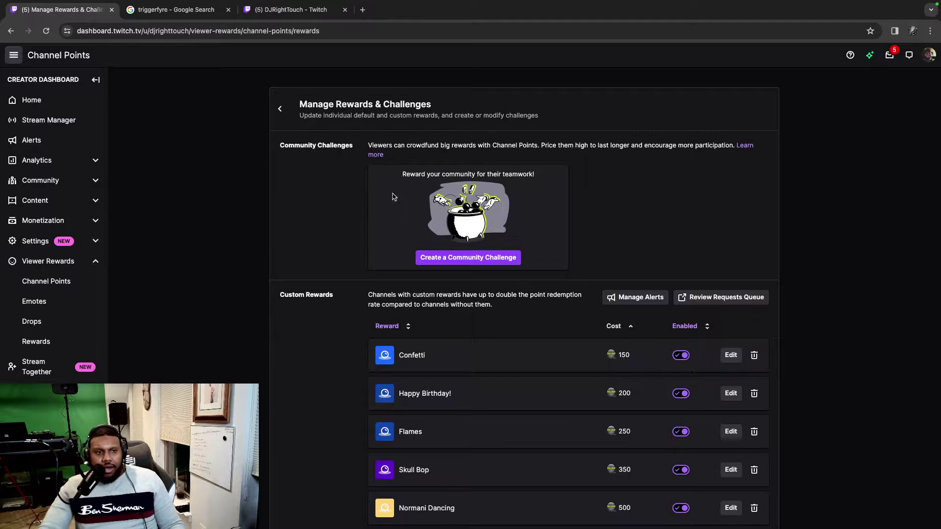
scroll(466, 265, "down", 3)
scroll(373, 279, "up", 2)
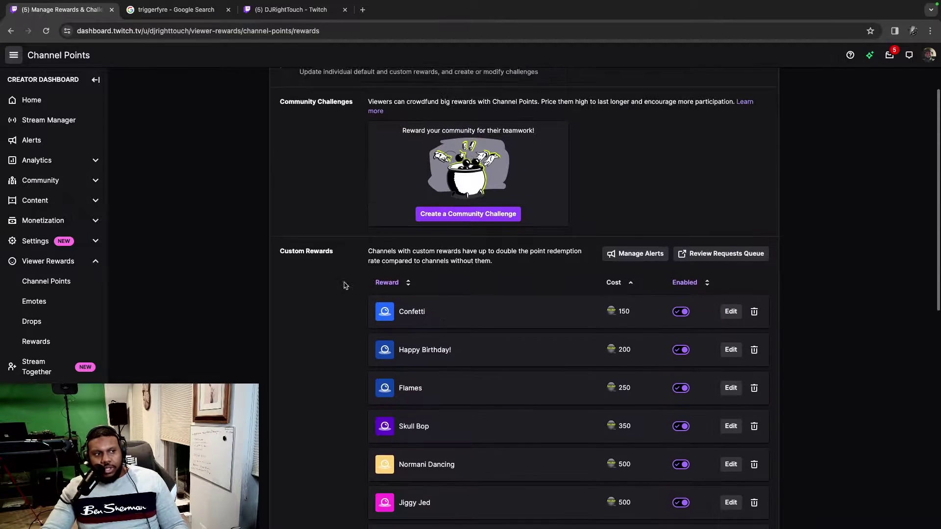
scroll(211, 300, "up", 1)
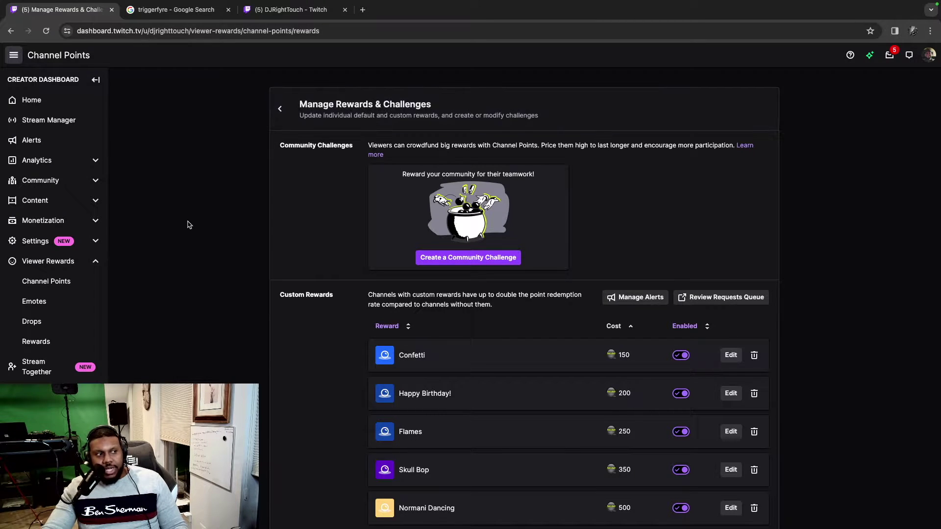
scroll(505, 284, "down", 1)
scroll(505, 284, "down", 6)
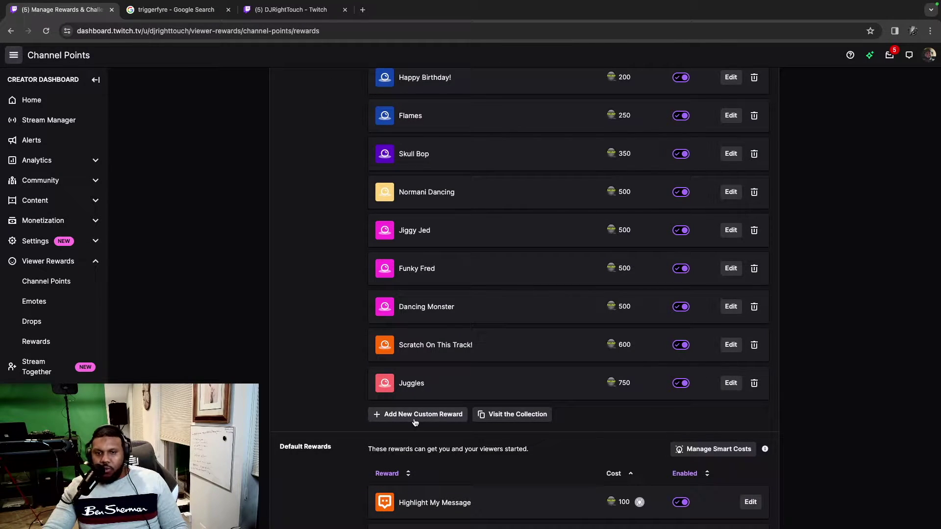
- Start a new custom reward and name it "Live Remix"
left_click(415, 417)
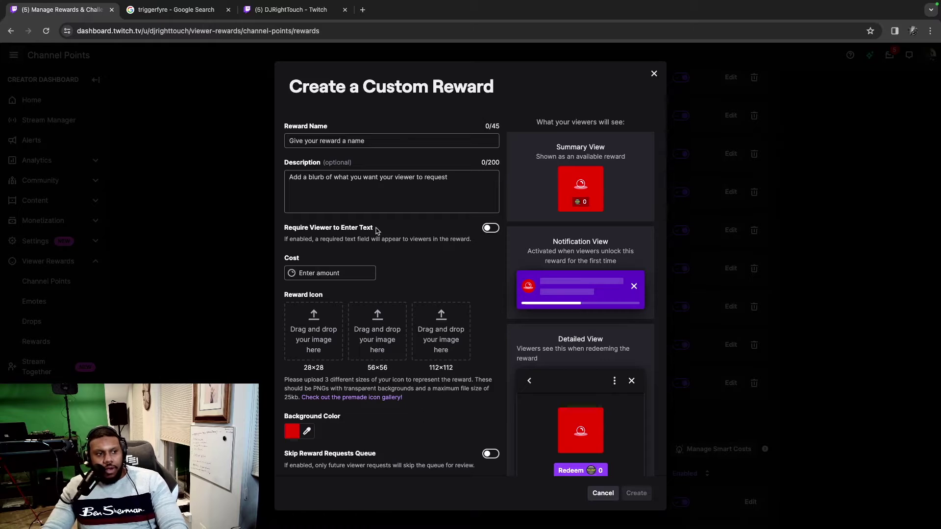
left_click(342, 142)
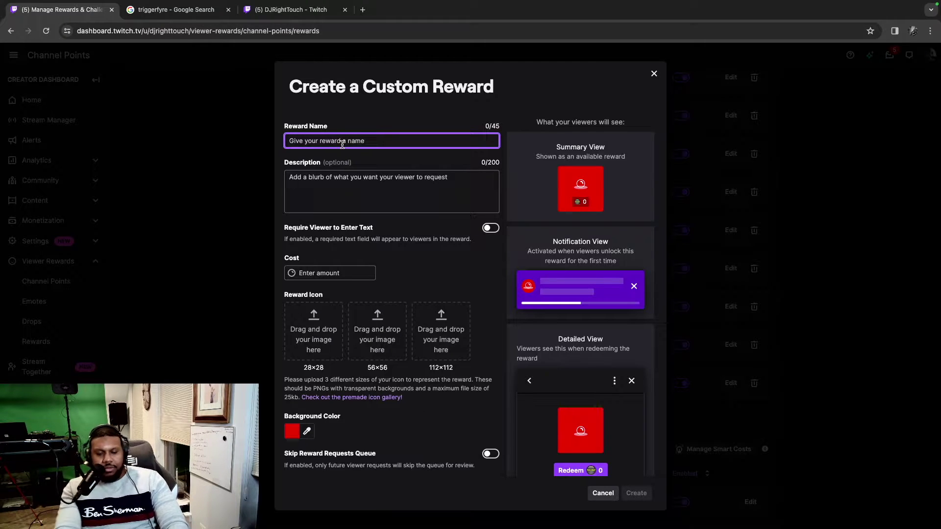
type("Live Re")
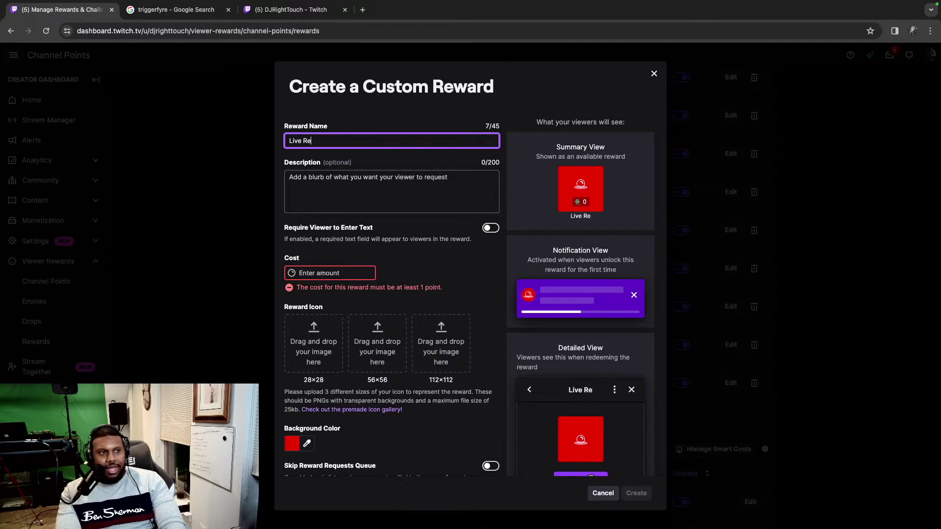
type("mix")
- Enter a reward description stating that the channel's DJ "will create live remix!"
left_click(363, 194)
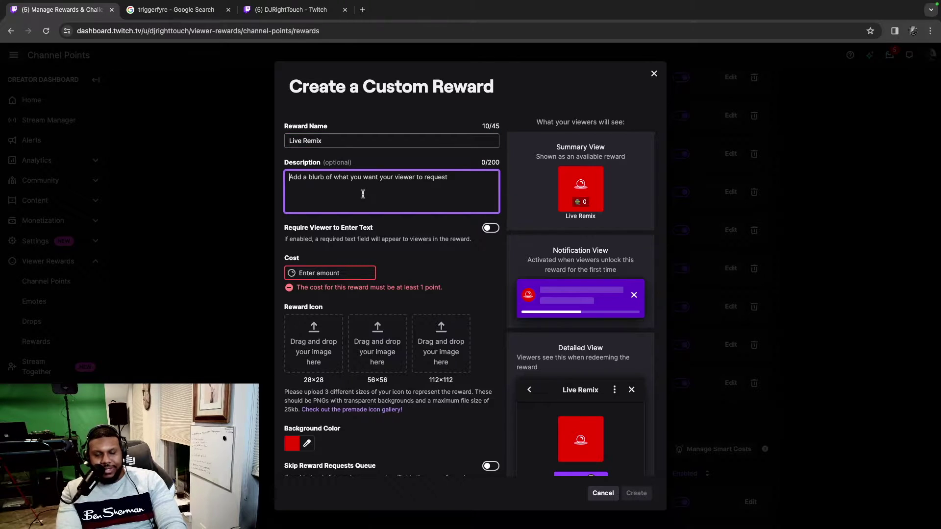
type("DJ Right ")
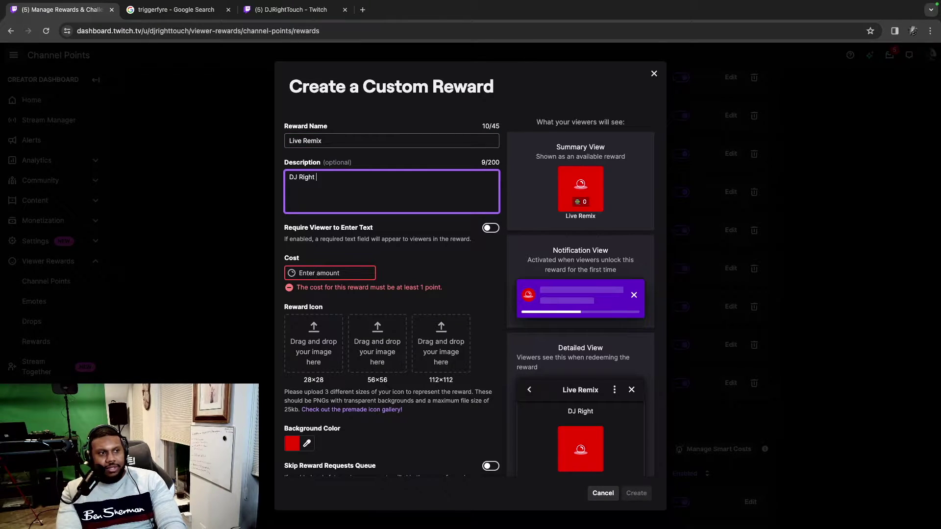
type("Touch will crat")
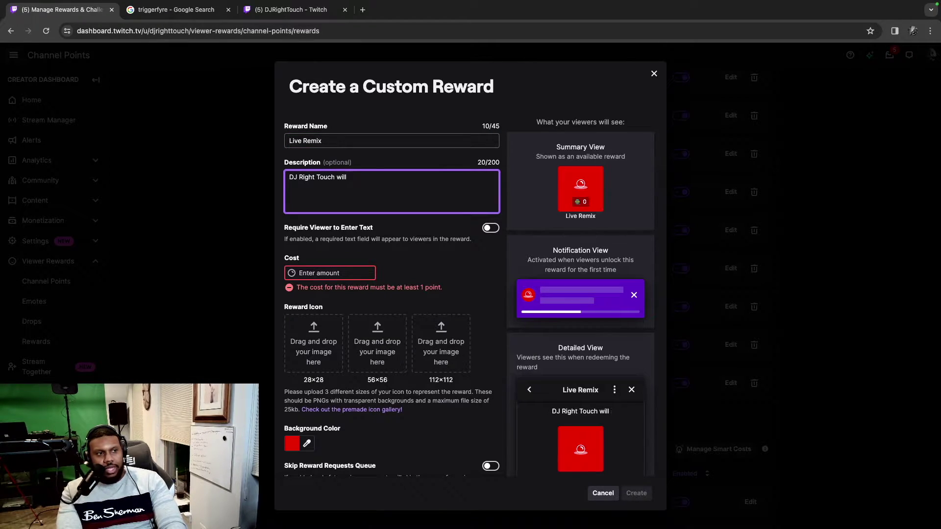
key("BackSpace")
key("BackSpace")
type("eate live ")
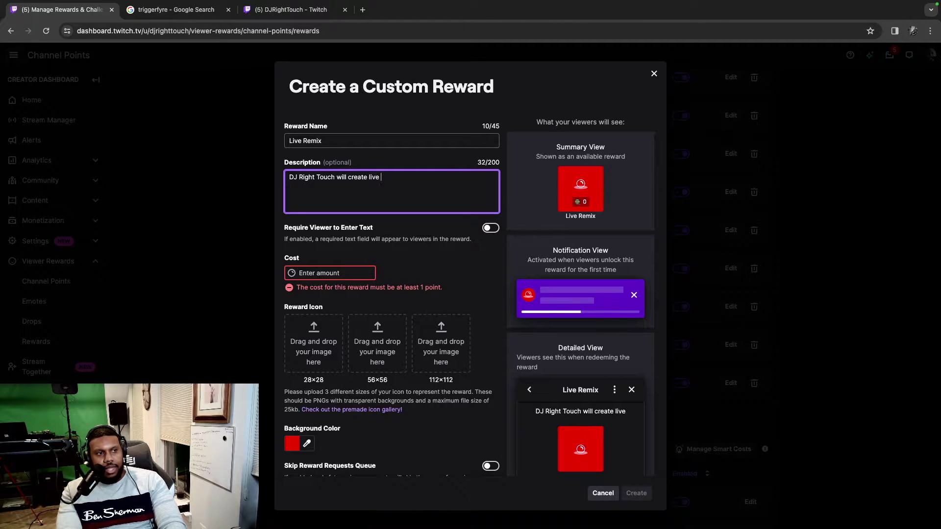
type("remix!")
- Set the reward's cost to 1000 points and create the reward
left_click(325, 273)
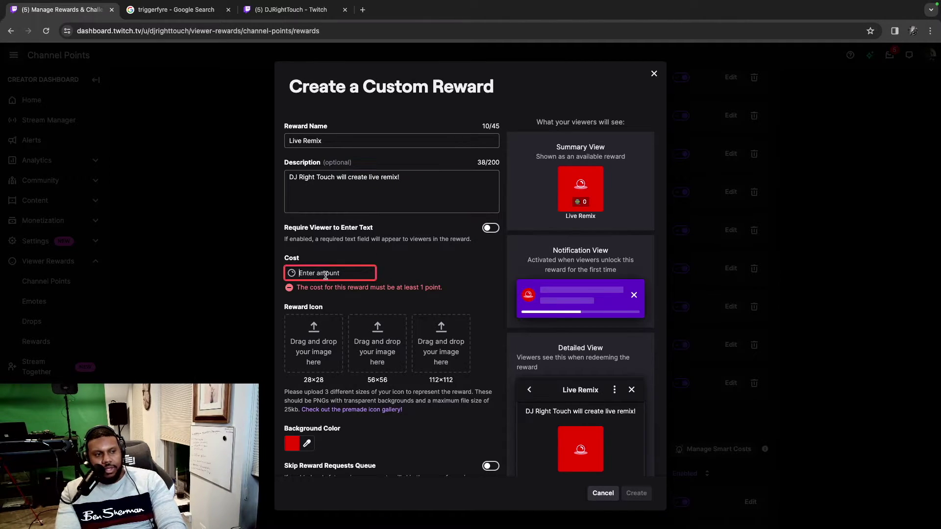
type("100")
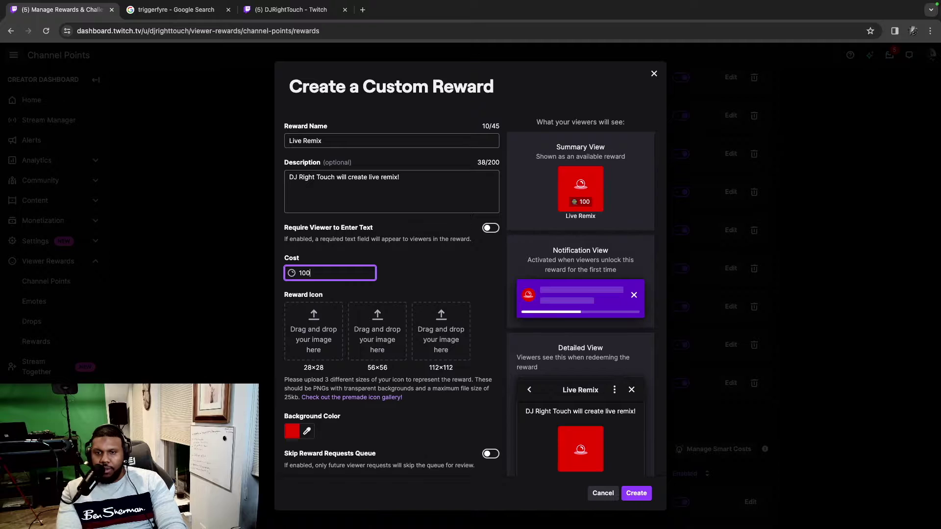
type("0")
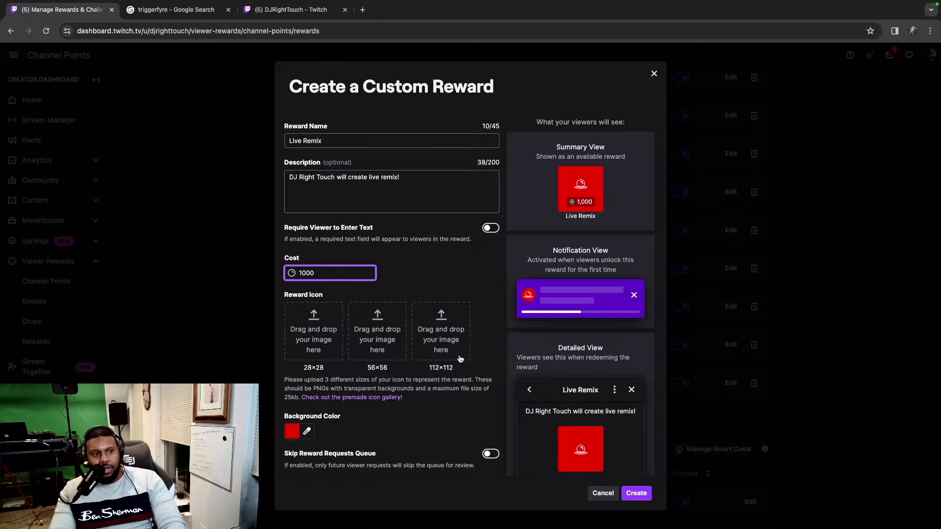
scroll(550, 406, "down", 2)
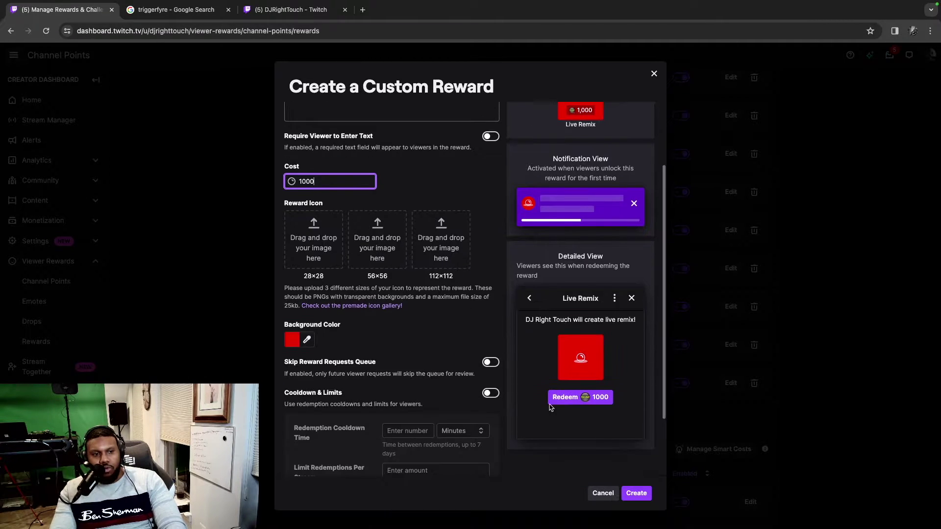
left_click(648, 498)
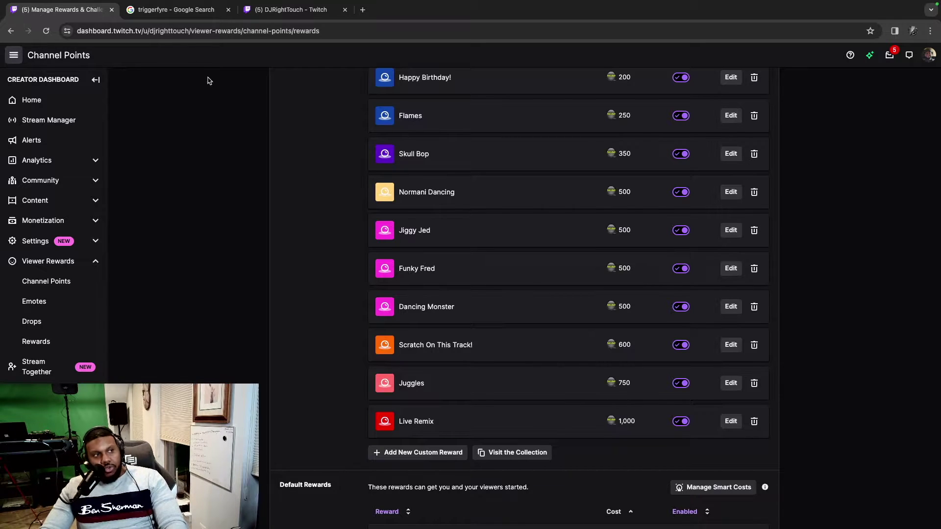
- Switch to the Google results, open the Triggerfyre welcome page and log in with the Twitch account
left_click(177, 14)
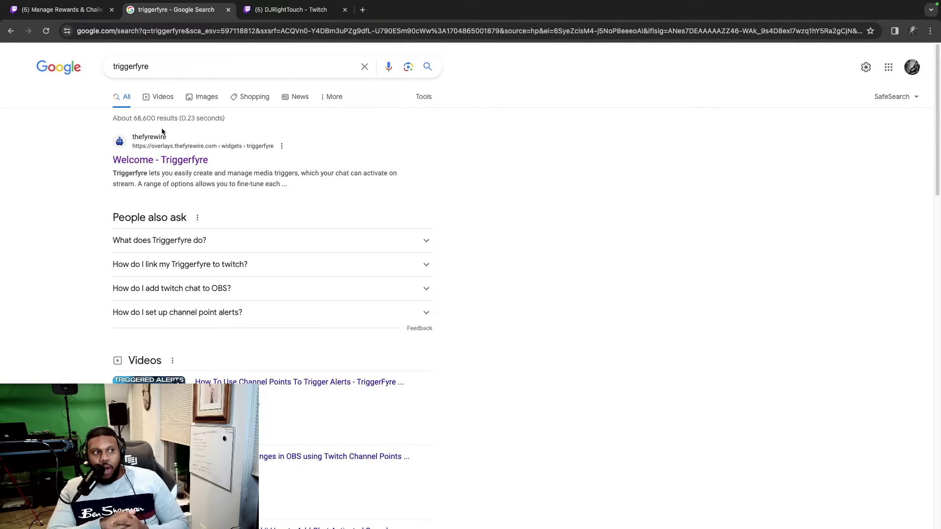
left_click(149, 161)
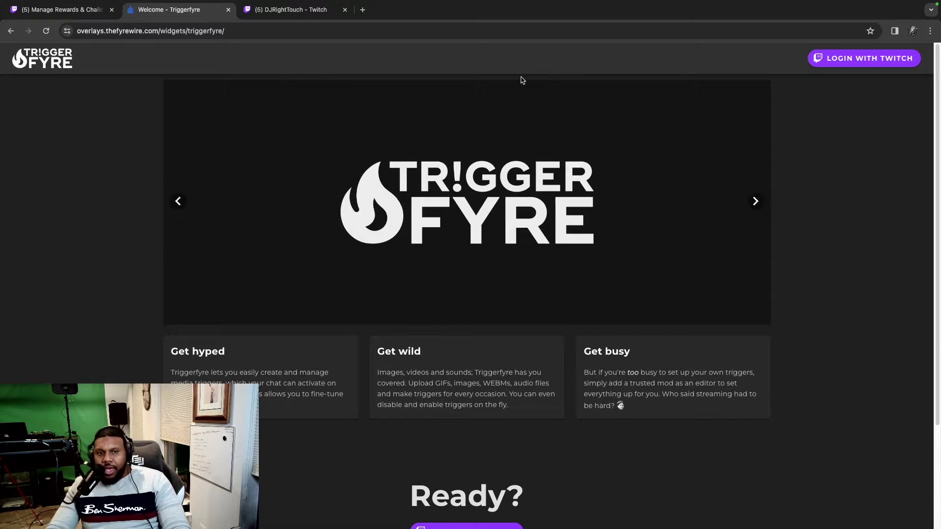
left_click(861, 62)
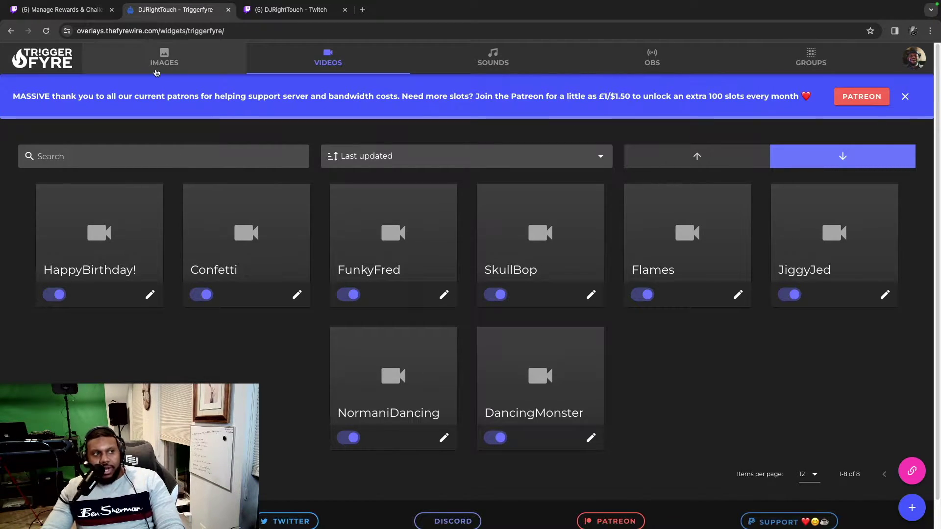
- Look through the image, video, sound, OBS and group trigger categories in Triggerfyre
left_click(157, 68)
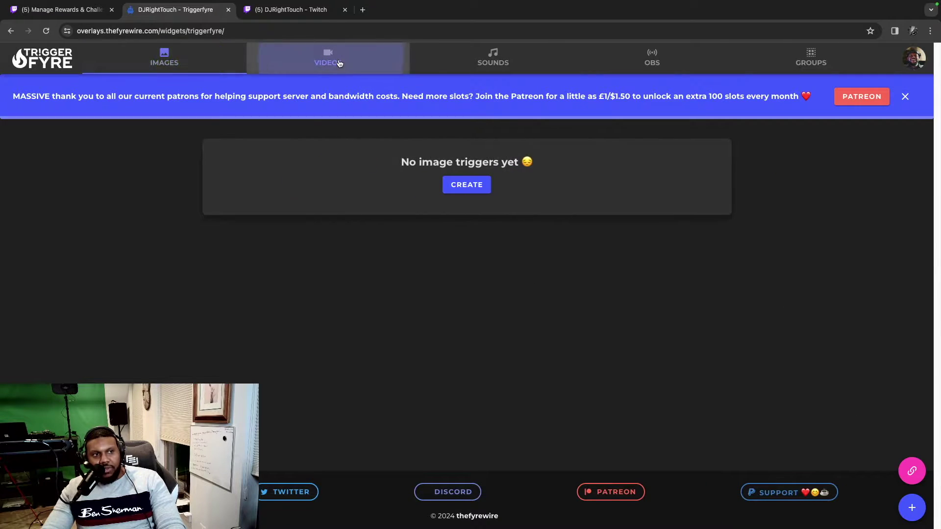
left_click(327, 58)
left_click(493, 59)
left_click(647, 64)
left_click(811, 58)
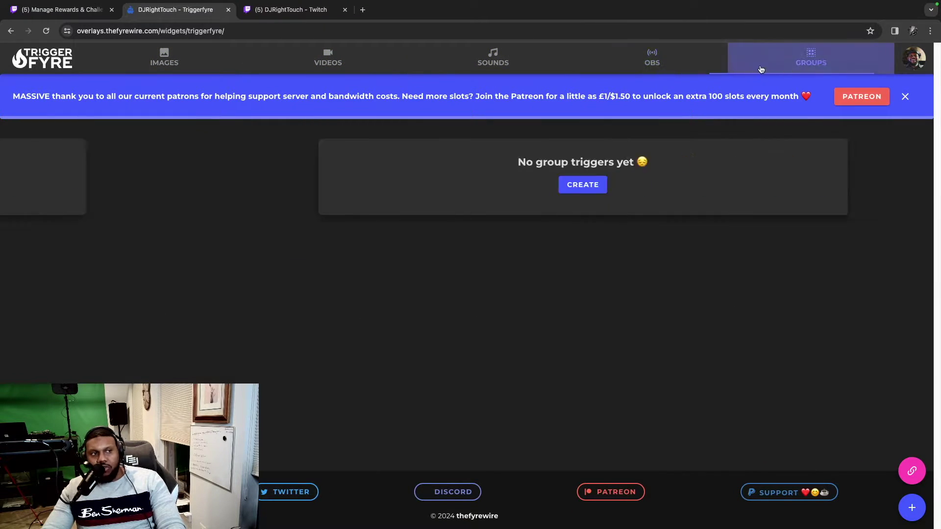
- Start a new video trigger and set its command name to "Live Remix"
left_click(324, 70)
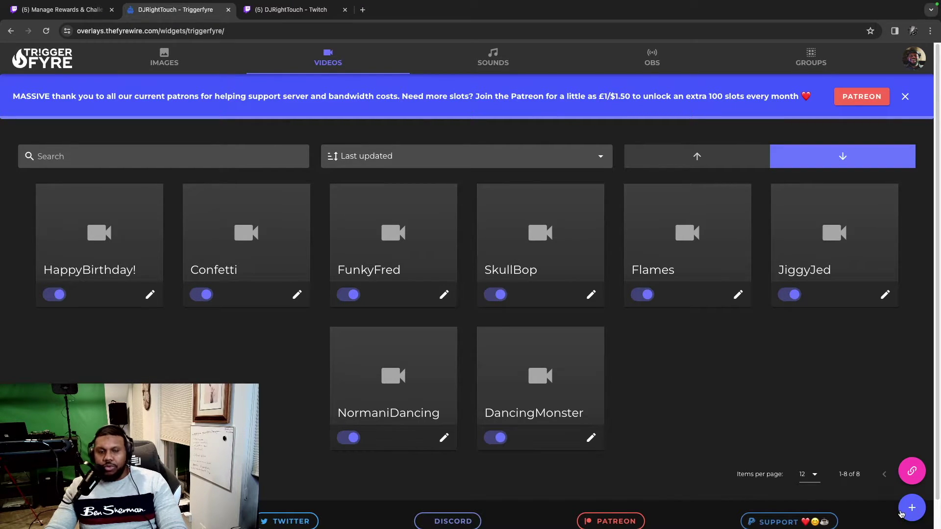
left_click(911, 506)
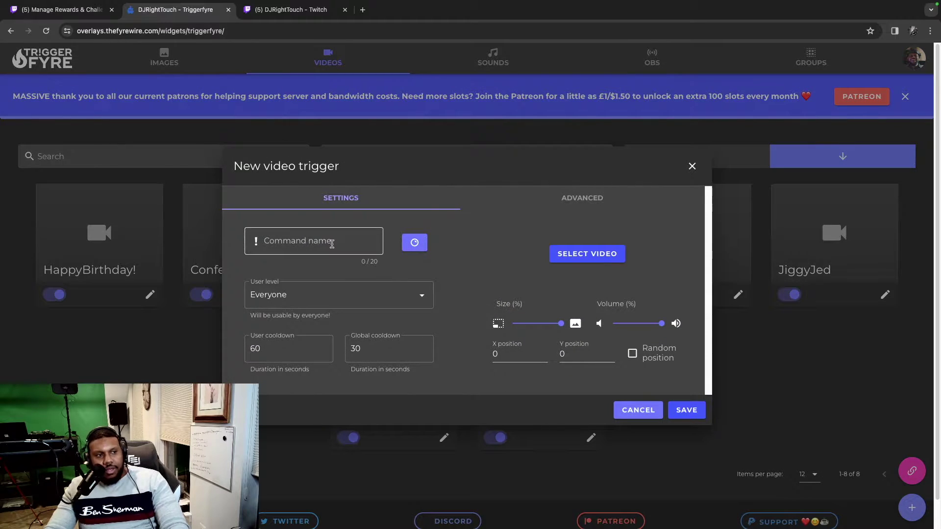
left_click(331, 244)
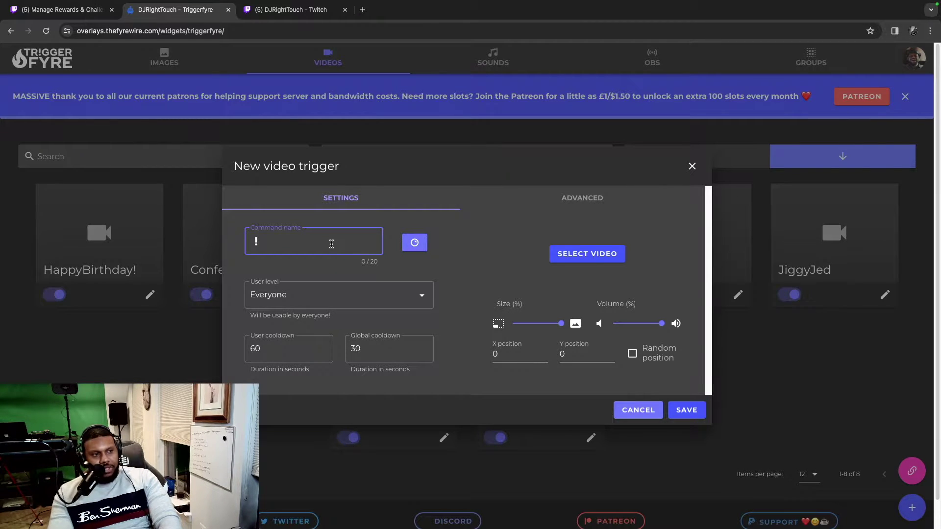
type("Live")
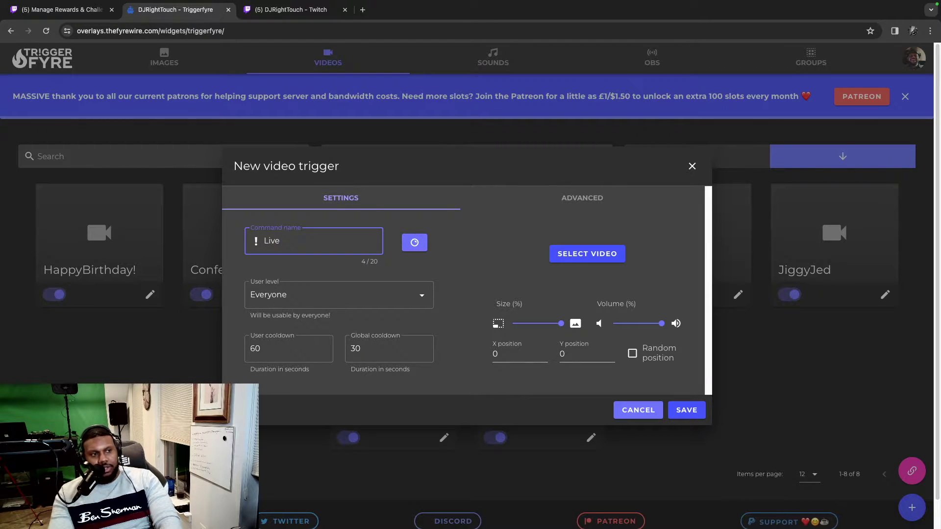
type("rewa")
key("BackSpace")
key("BackSpace")
key("BackSpace")
key("BackSpace")
type("Re")
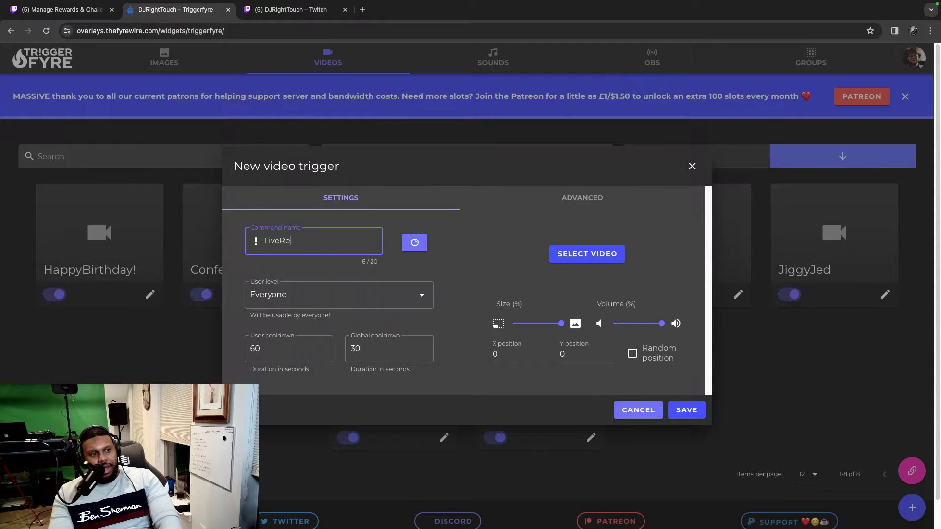
type("mi")
key("BackSpace")
key("BackSpace")
key("BackSpace")
key("BackSpace")
type("Remix")
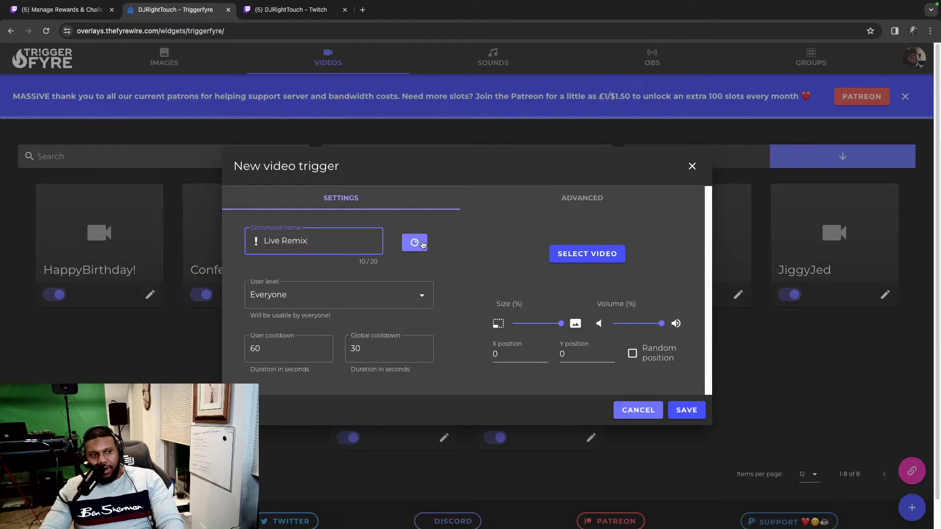
- Link the video trigger to the Twitch custom reward "Live Remix", checking the exact name in the dashboard, and save the reward settings
left_click(423, 243)
left_click(458, 279)
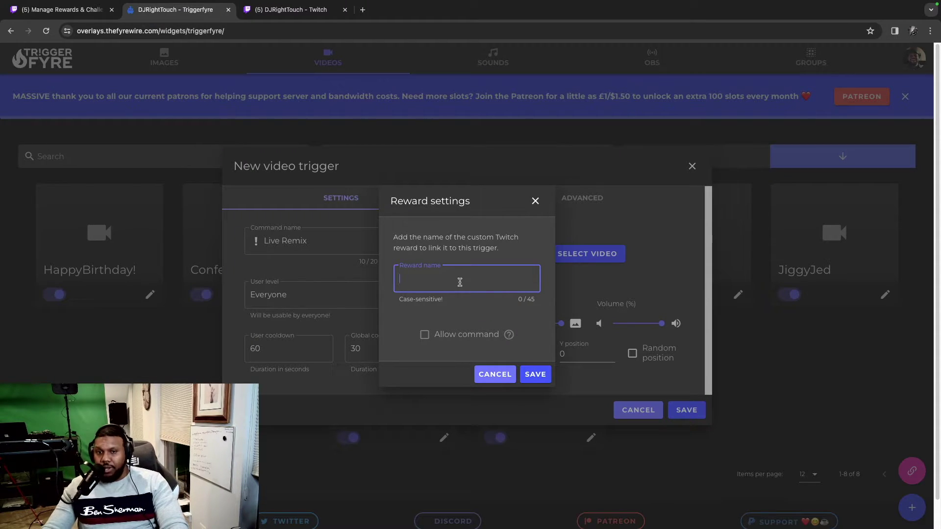
left_click(291, 10)
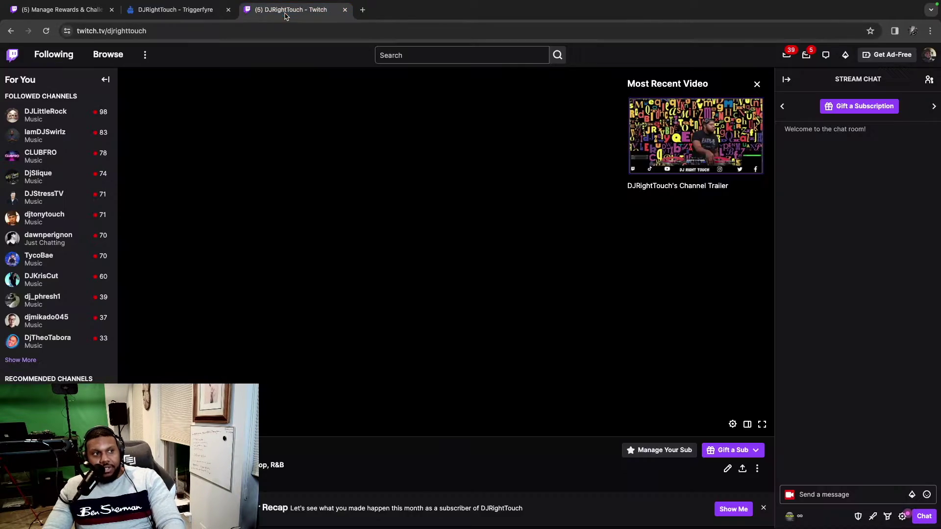
left_click(95, 12)
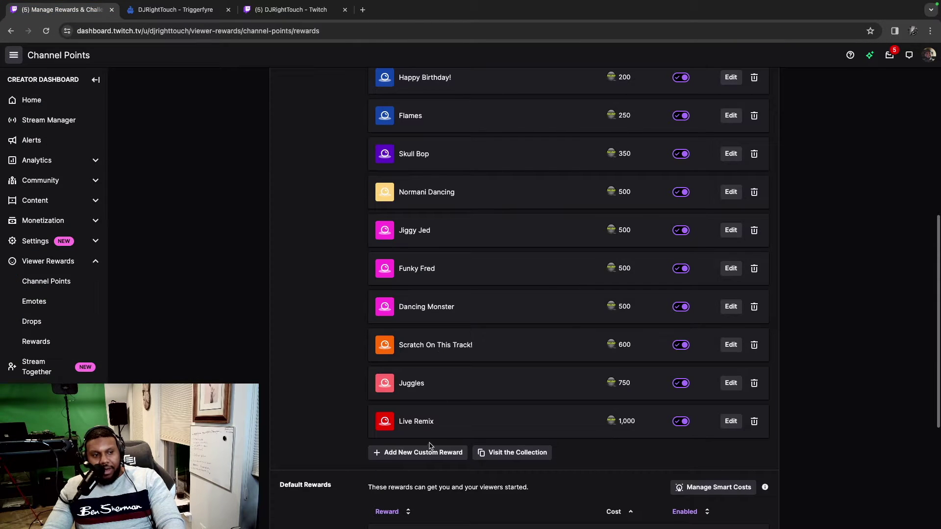
scroll(439, 421, "down", 2)
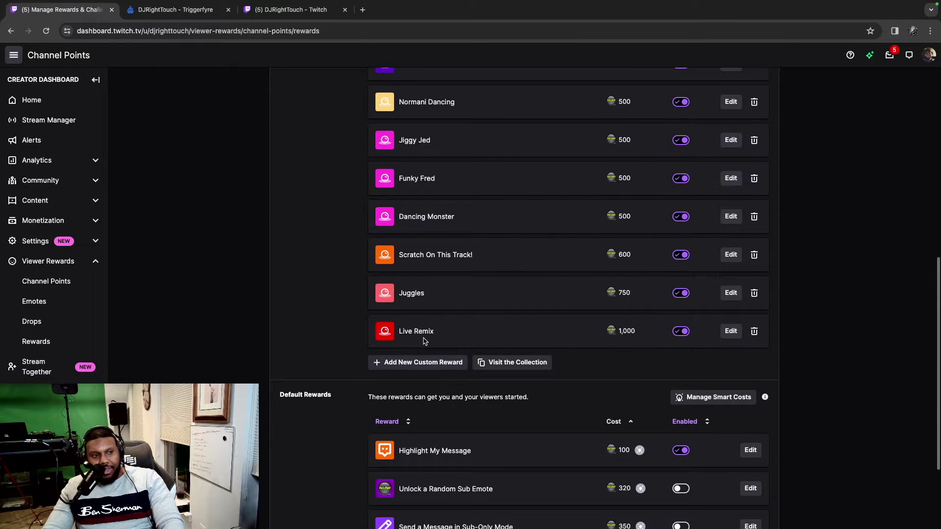
left_click(176, 9)
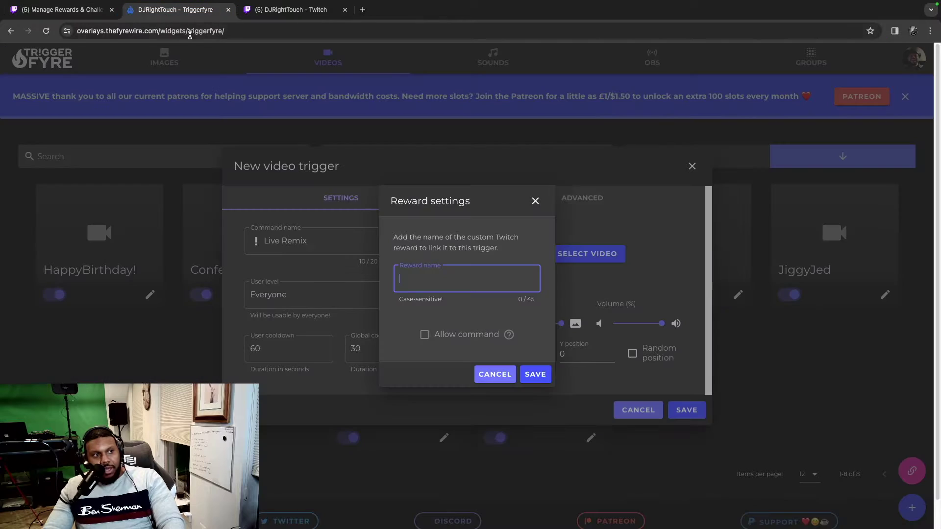
type("L")
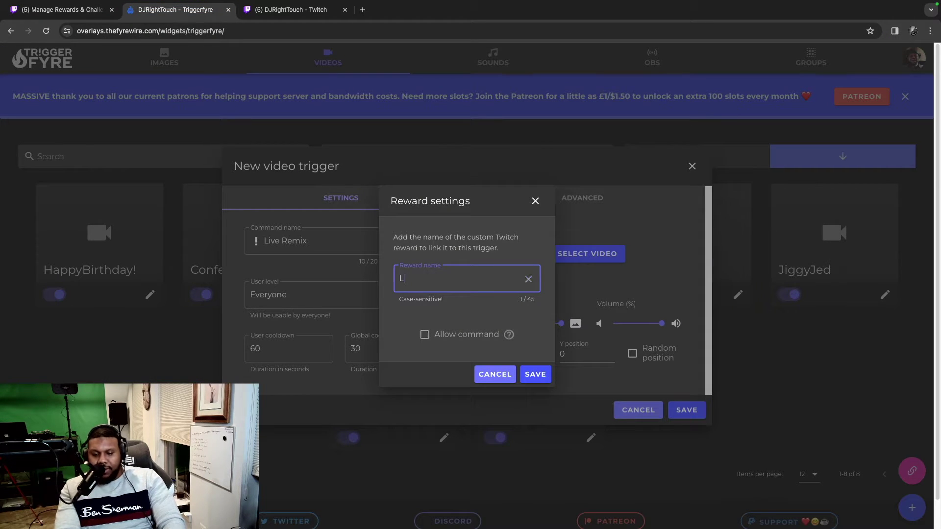
type("ive Remix")
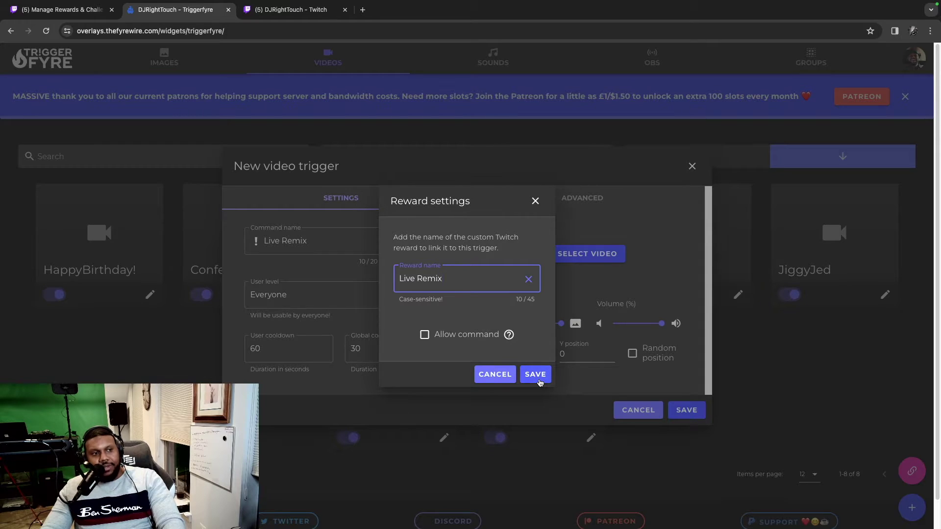
left_click(539, 381)
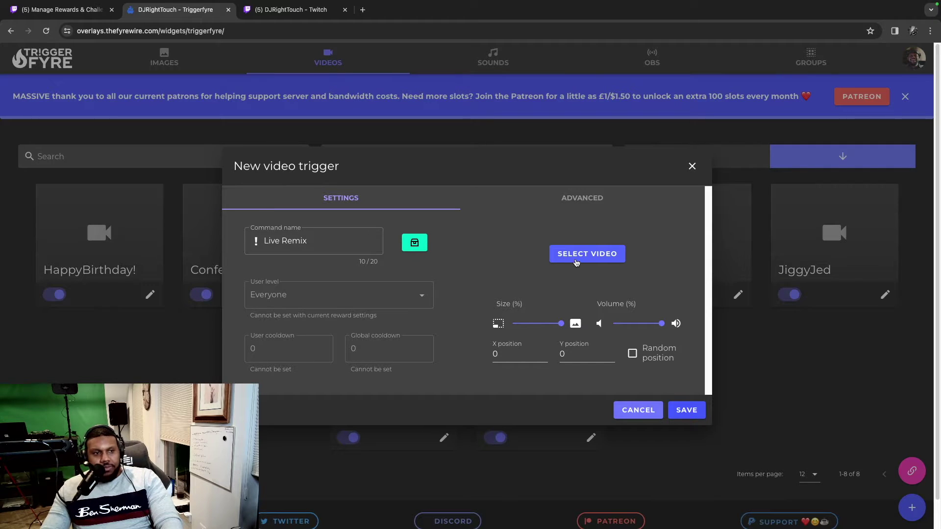
- Assign the uploaded video "%22Remix%22 Video Text.mp4" to the Live Remix trigger and save the trigger
left_click(576, 263)
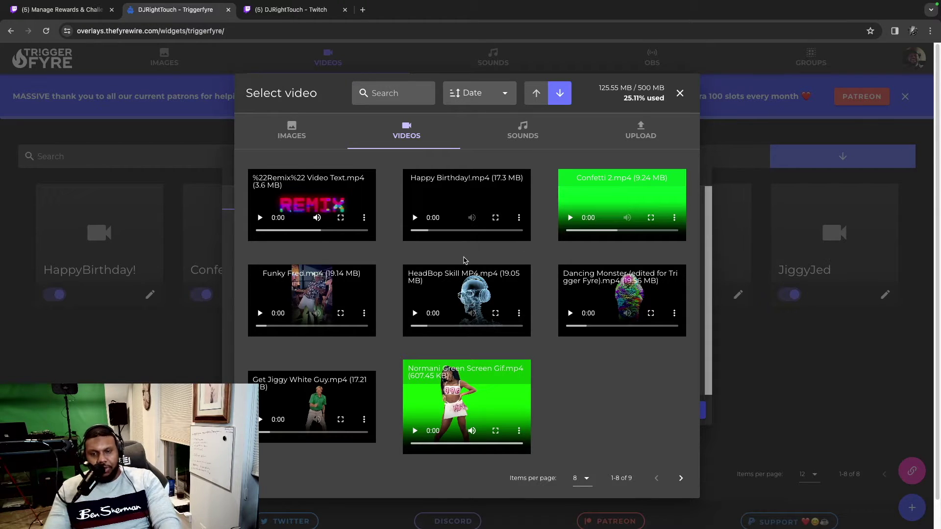
left_click(640, 136)
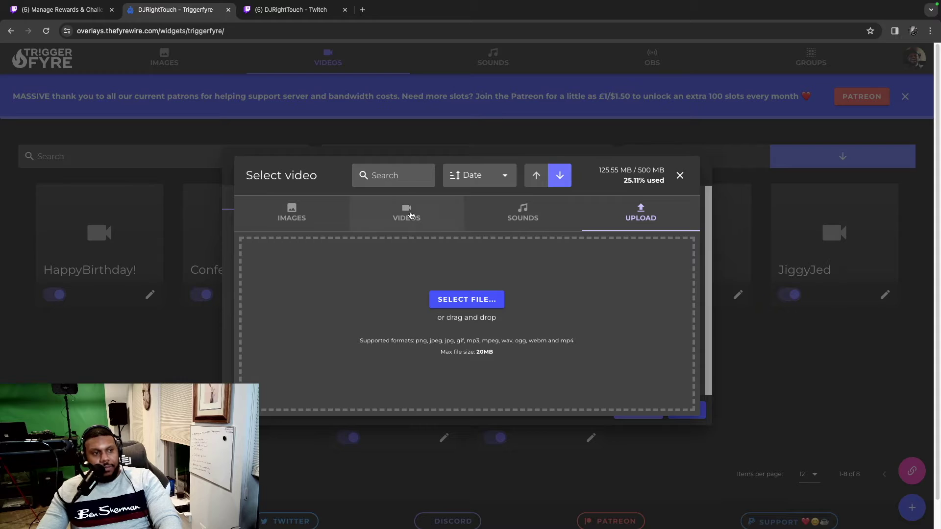
left_click(410, 215)
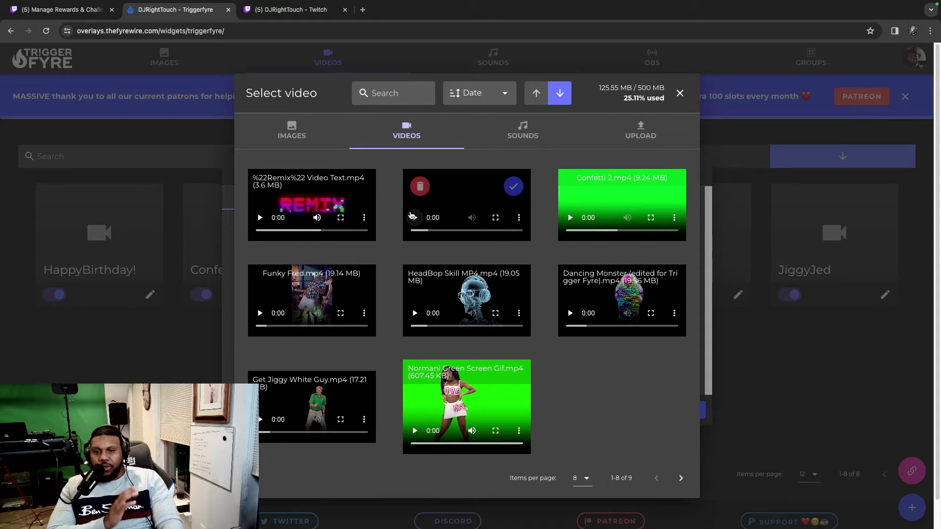
mouse_move(305, 193)
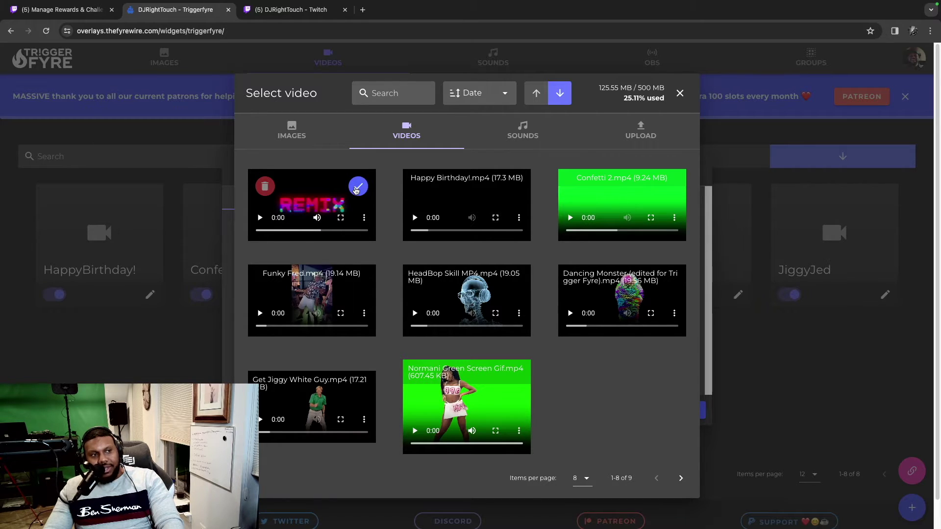
left_click(357, 190)
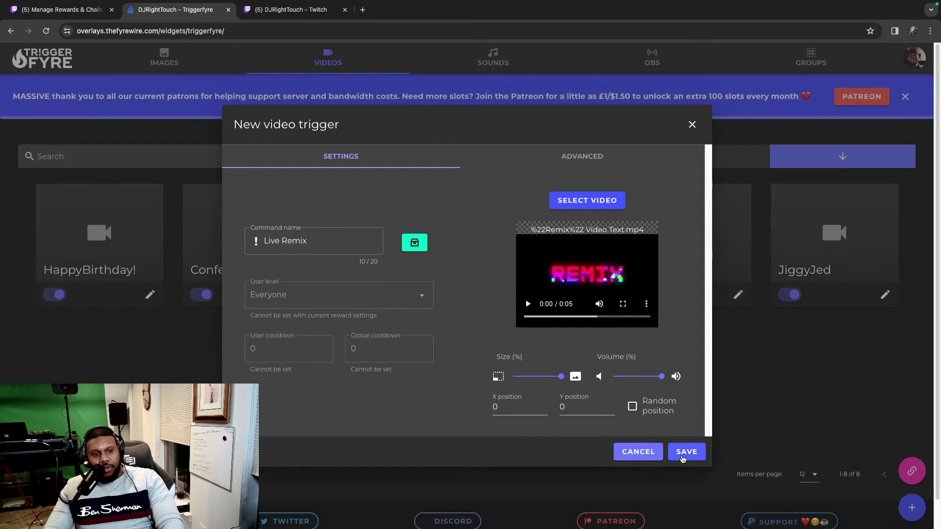
left_click(683, 458)
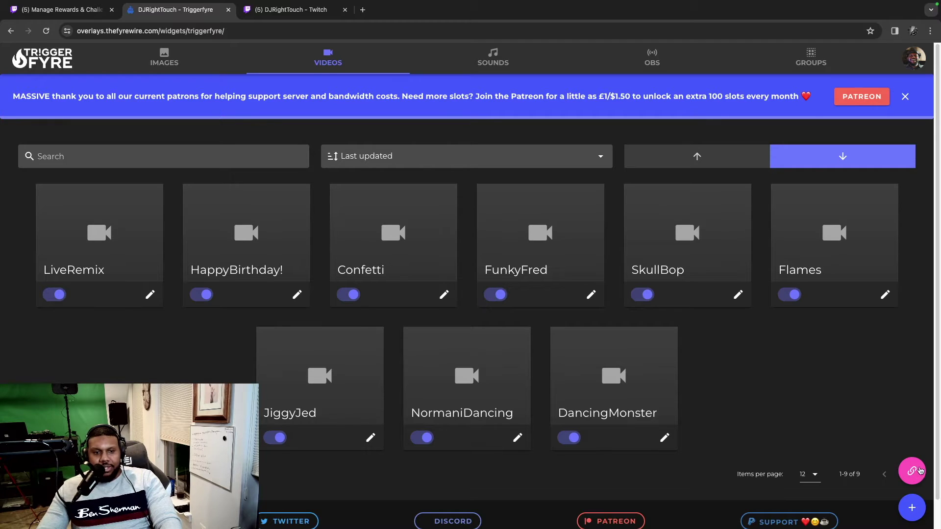
- Copy the Triggerfyre overlay link for use as a browser source and close the overlay dialog
left_click(913, 472)
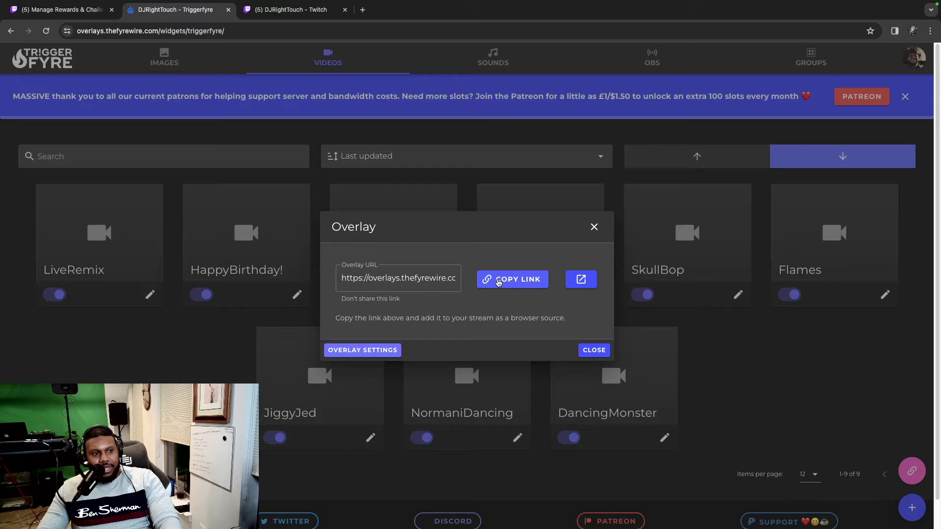
left_click(499, 283)
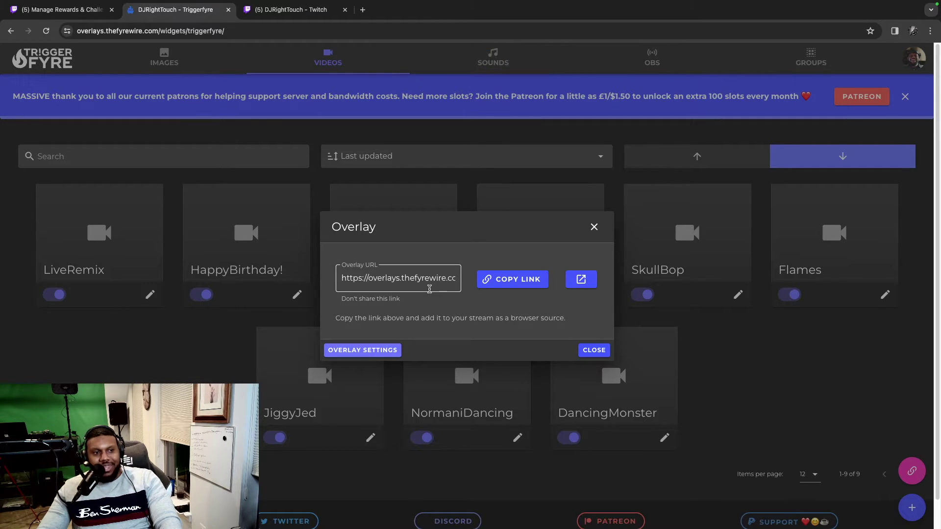
left_click(495, 279)
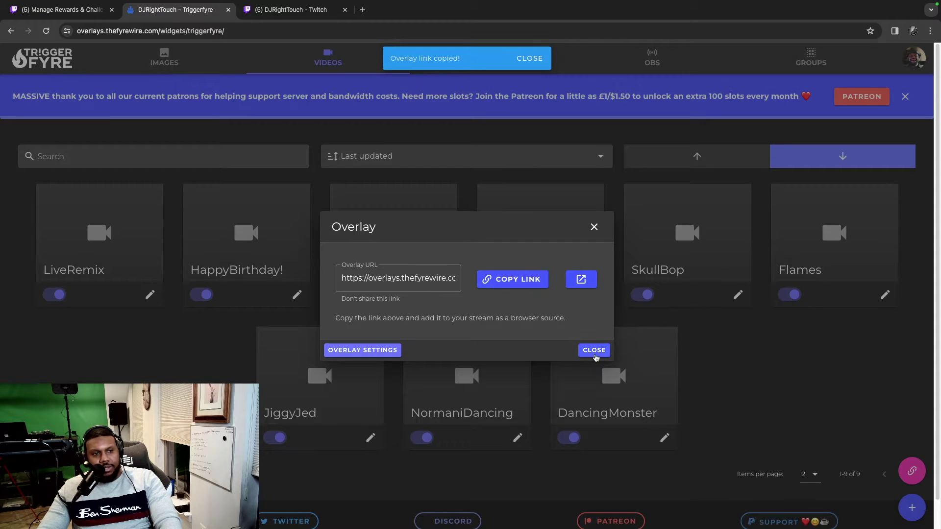
left_click(595, 352)
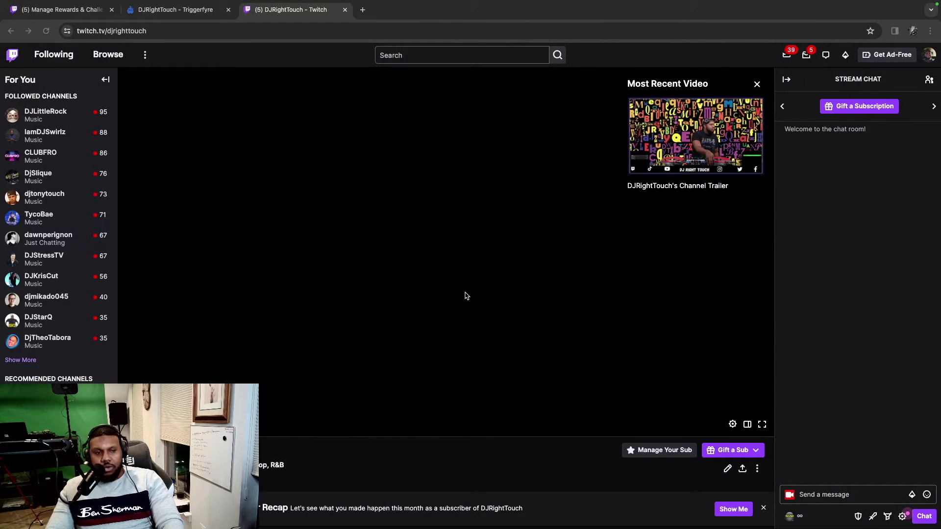
- Go to the account's own Twitch channel page and open its stream chat
scroll(440, 264, "down", 7)
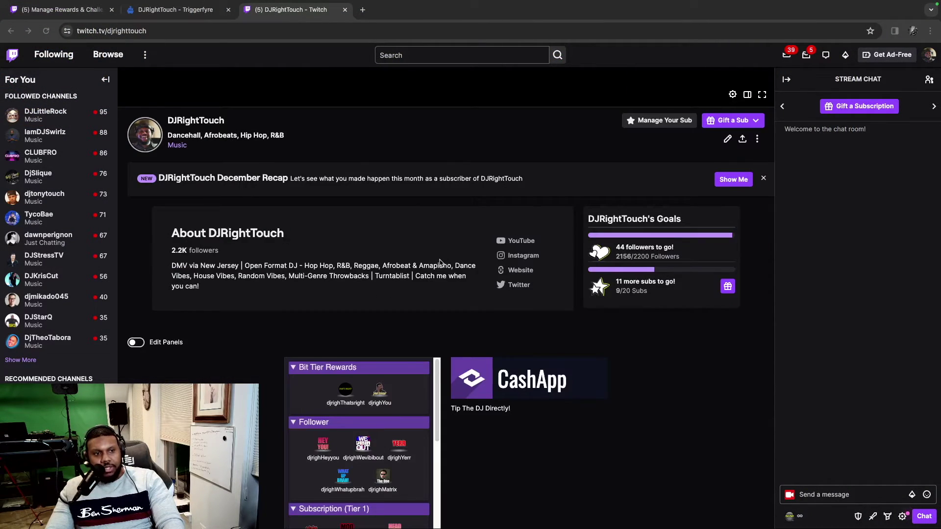
scroll(441, 263, "up", 7)
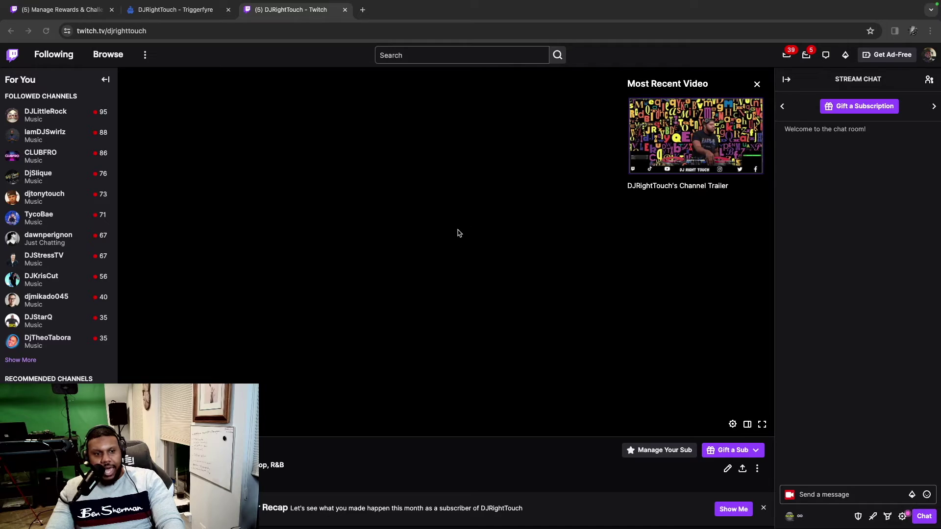
left_click(930, 55)
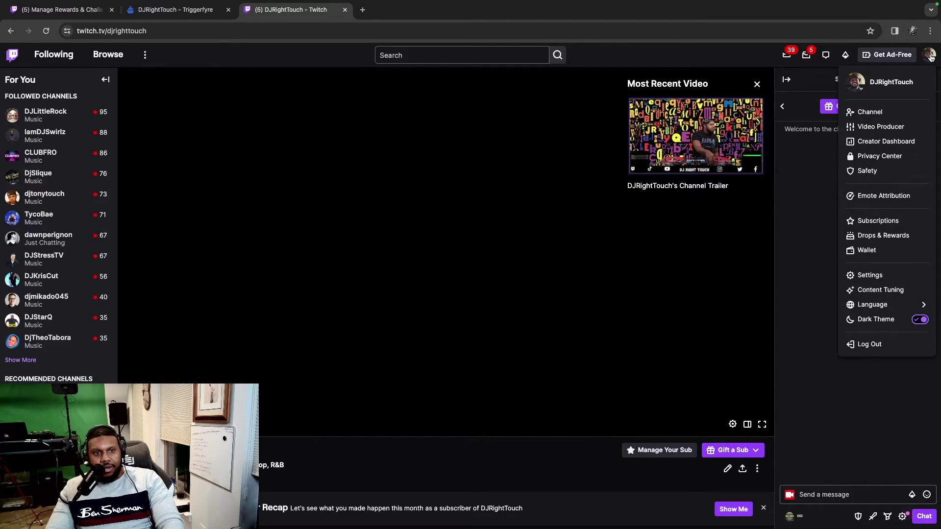
left_click(870, 113)
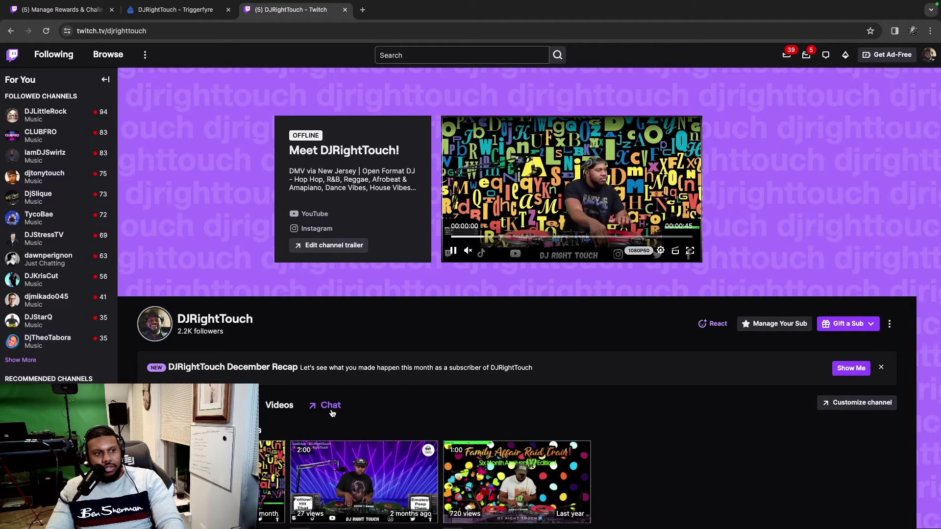
left_click(331, 406)
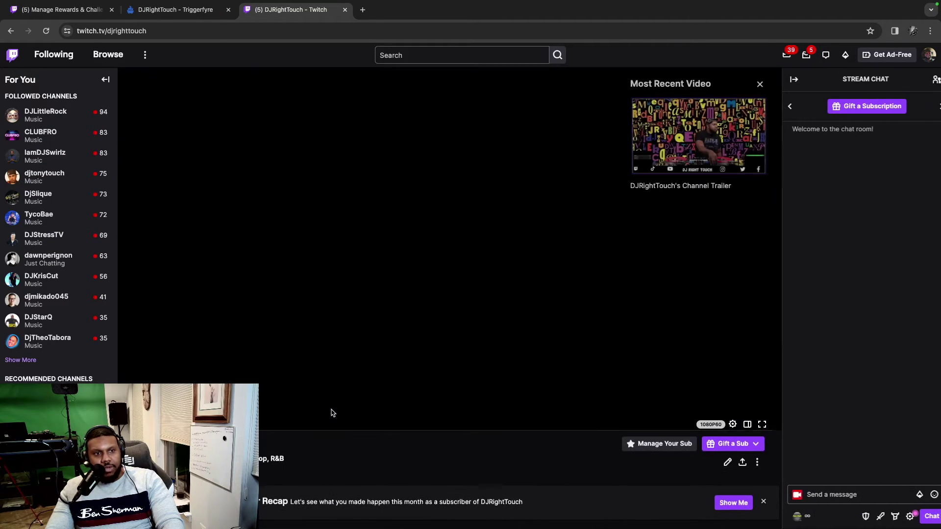
- Test the Live Remix reward by redeeming it for 1,000 channel points in the stream chat
left_click(830, 496)
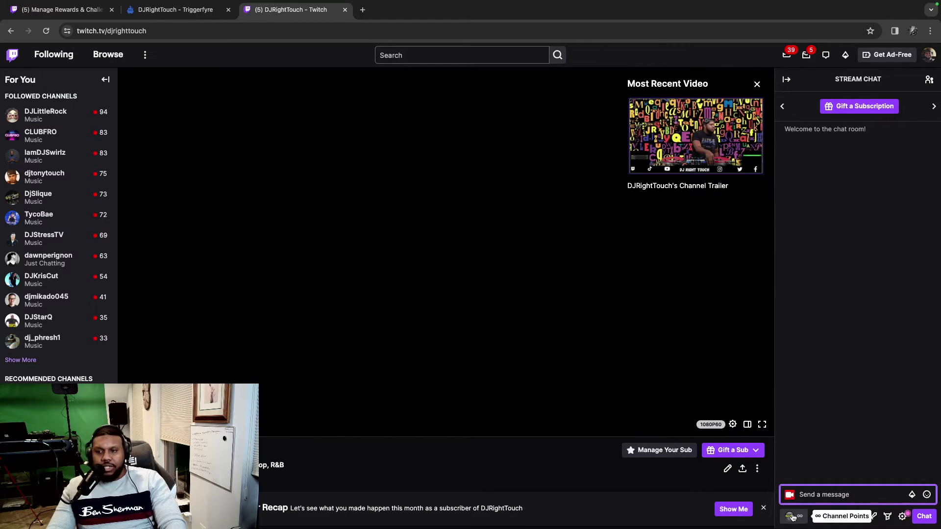
left_click(792, 517)
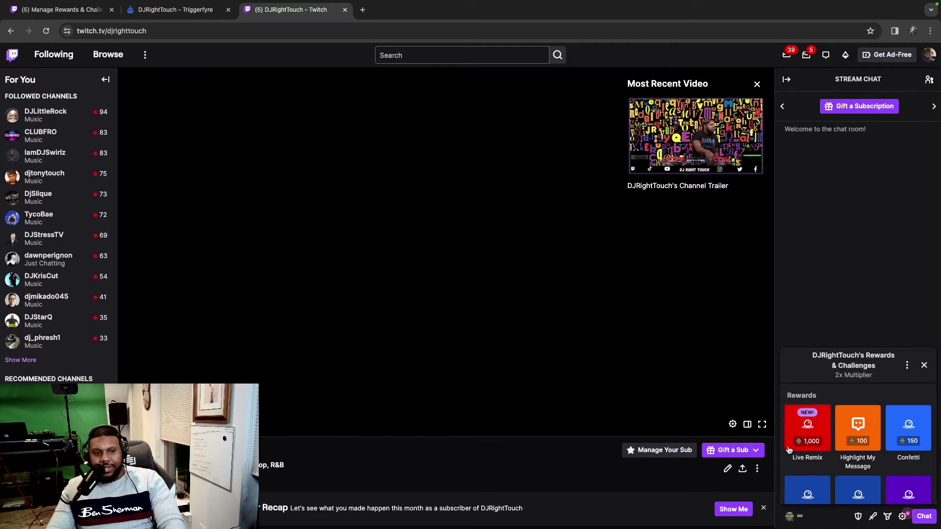
left_click(811, 443)
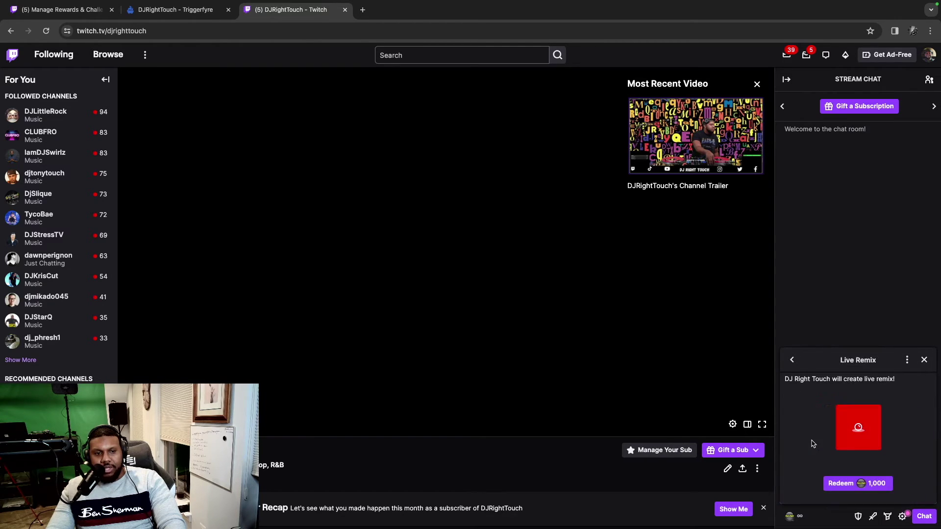
left_click(839, 484)
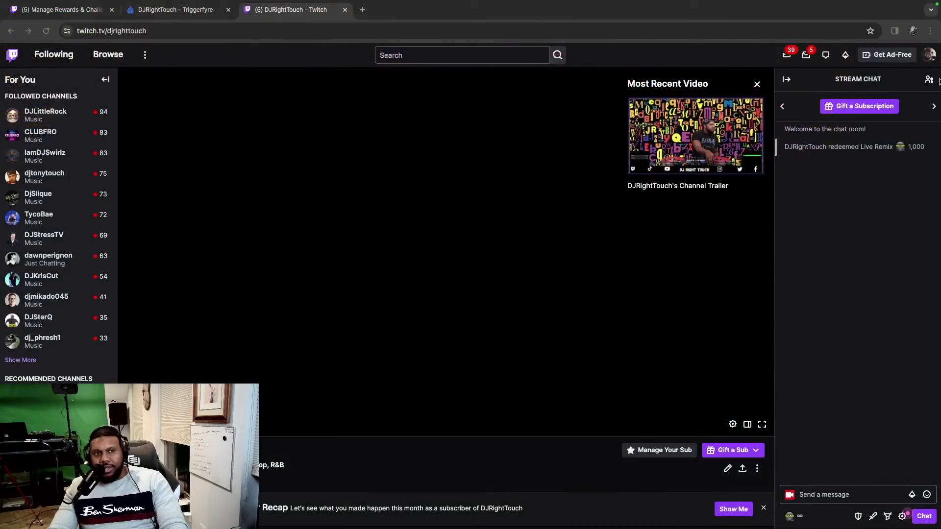
- Find Live Remix in the channel's rewards list again and redeem it a second time for 1,000 points
left_click(790, 517)
scroll(862, 441, "down", 5)
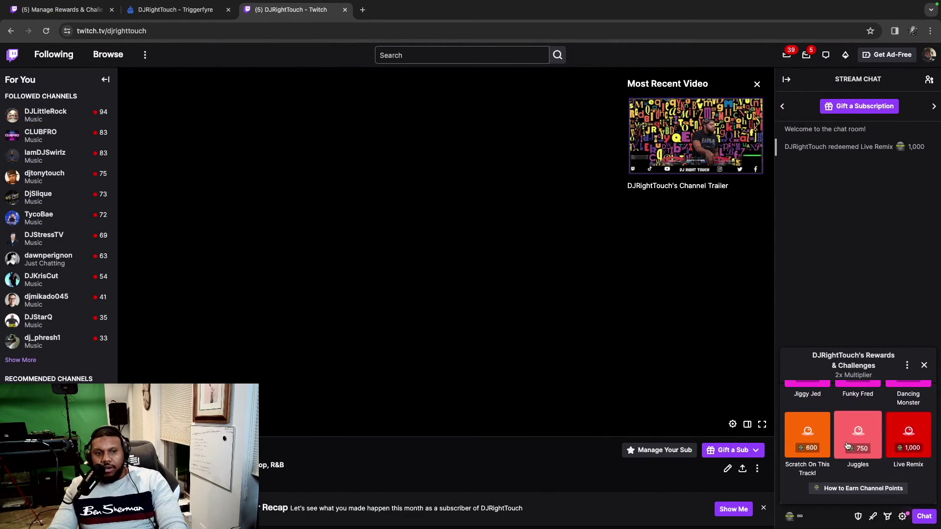
left_click(916, 448)
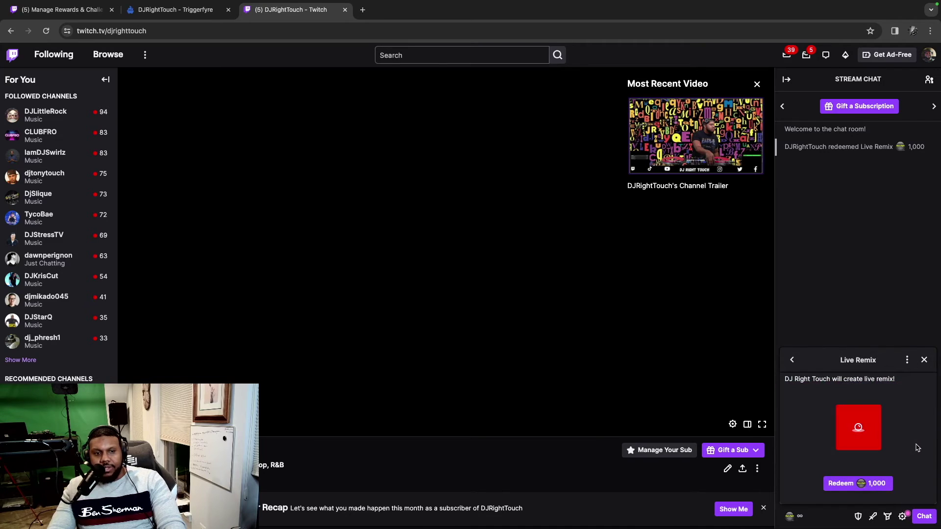
left_click(873, 491)
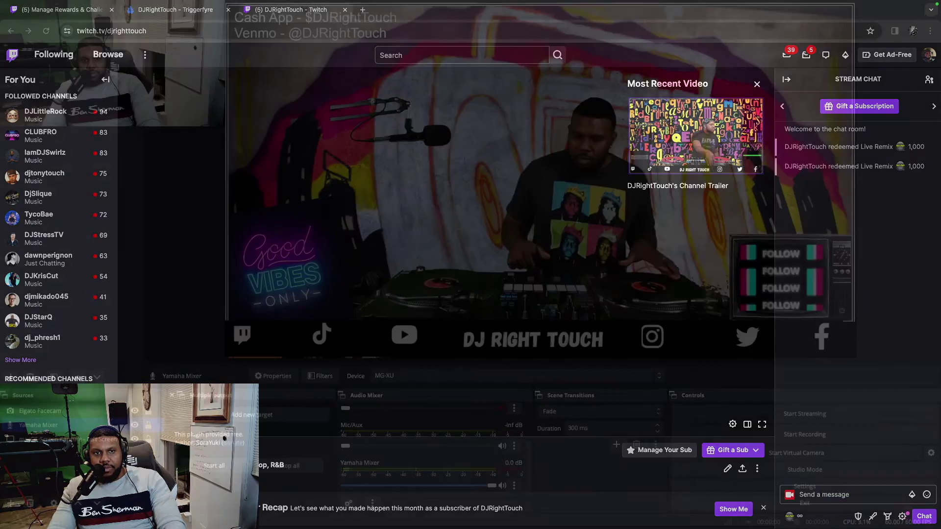